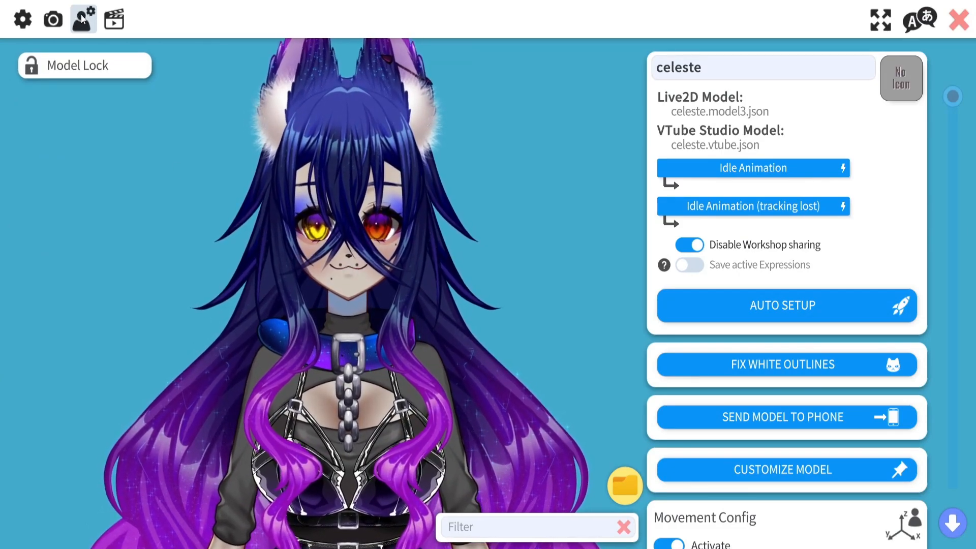
Open the model's multiply/screen color customization for ArtMeshes and look through the mesh list
left_click(728, 470)
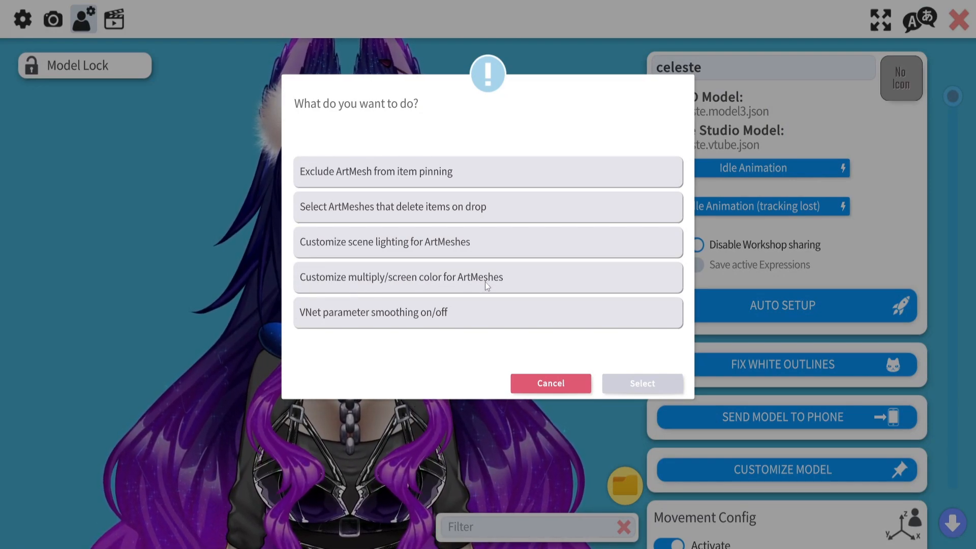
left_click(652, 385)
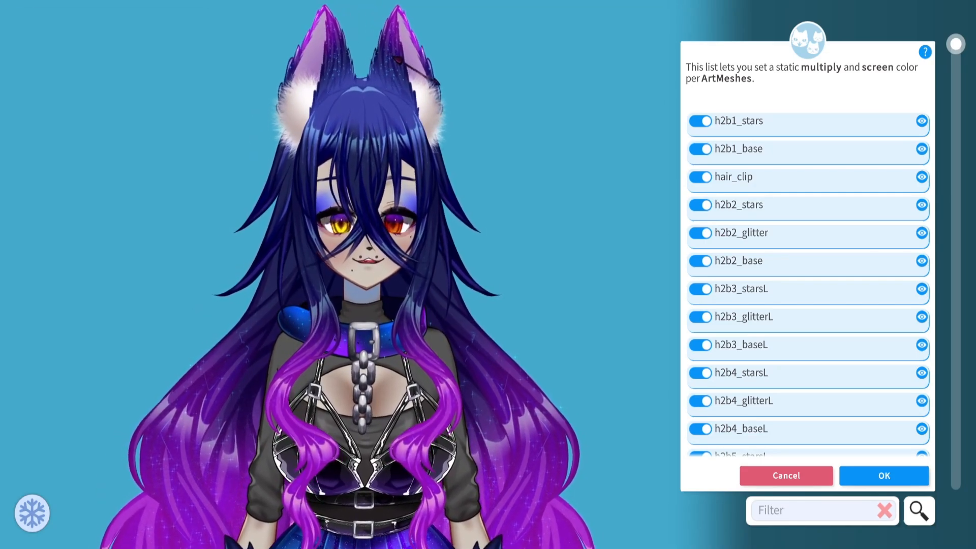
mouse_move(955, 48)
left_mouse_down()
mouse_move(955, 451)
mouse_move(954, 46)
left_mouse_up()
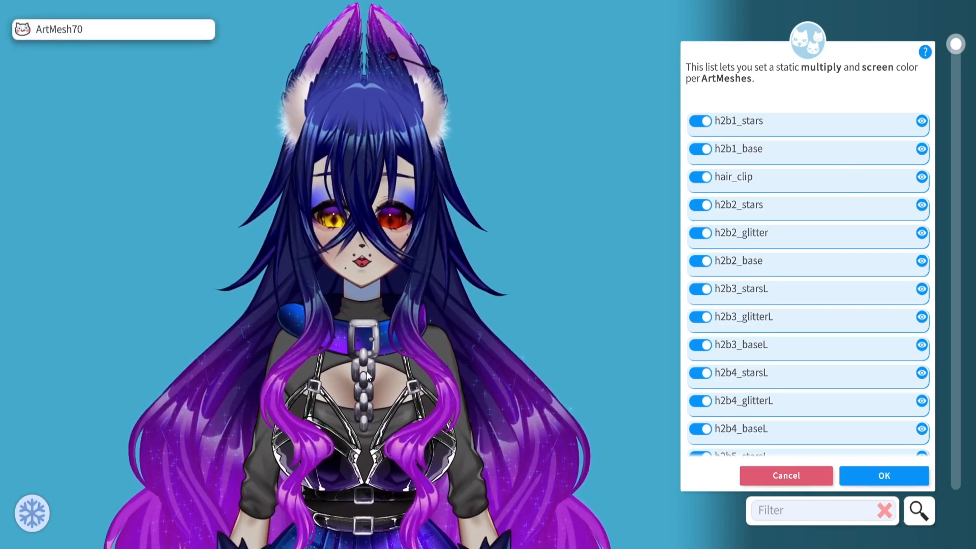
left_click_drag(955, 46, 961, 272)
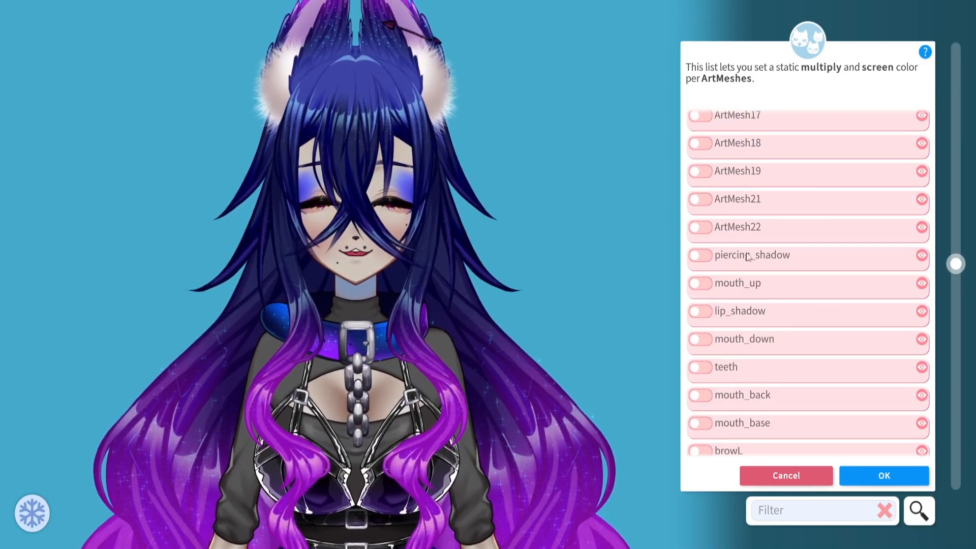
left_click_drag(955, 264, 956, 45)
Pick a front hair lock on the model and try magenta, yellow and red as the multiply color of h1b12_baseL2
mouse_move(467, 336)
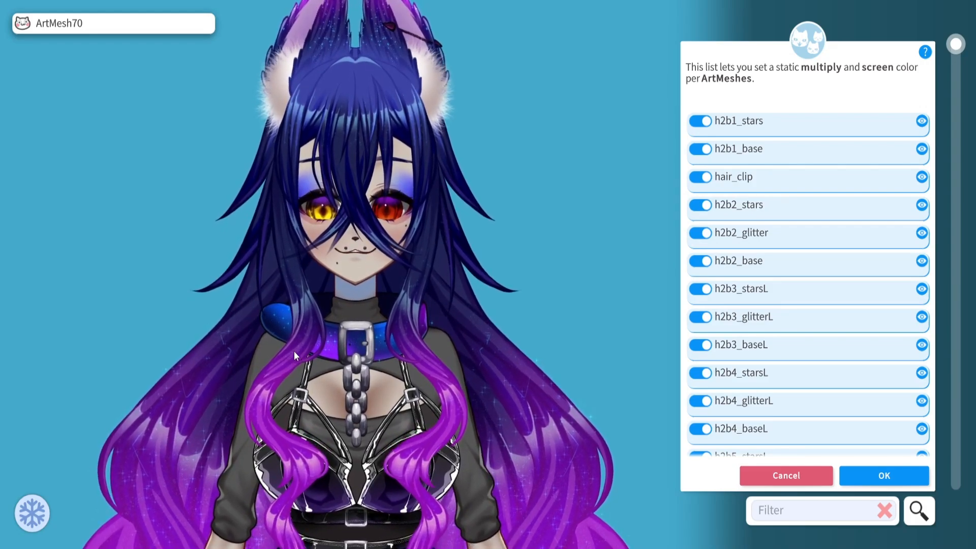
left_click(293, 352)
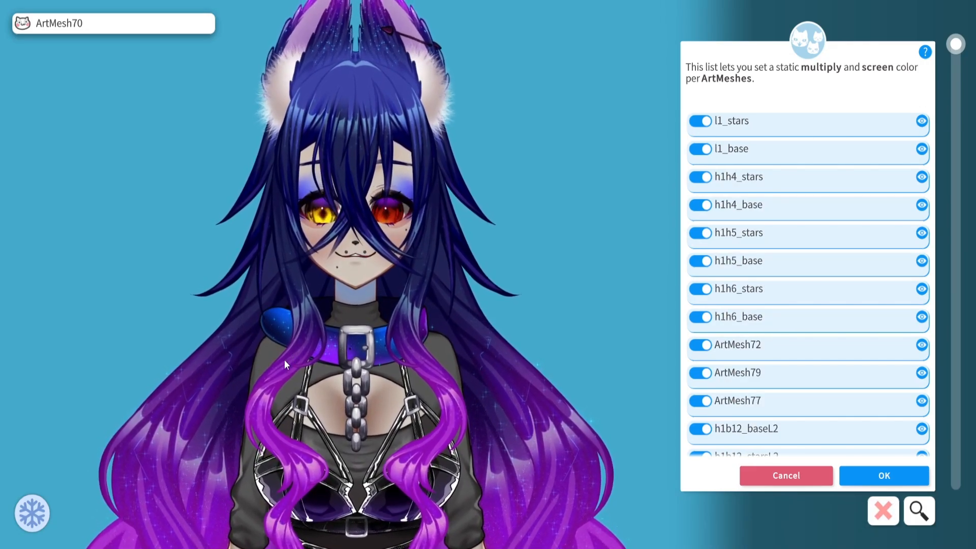
scroll(851, 400, "down", 1)
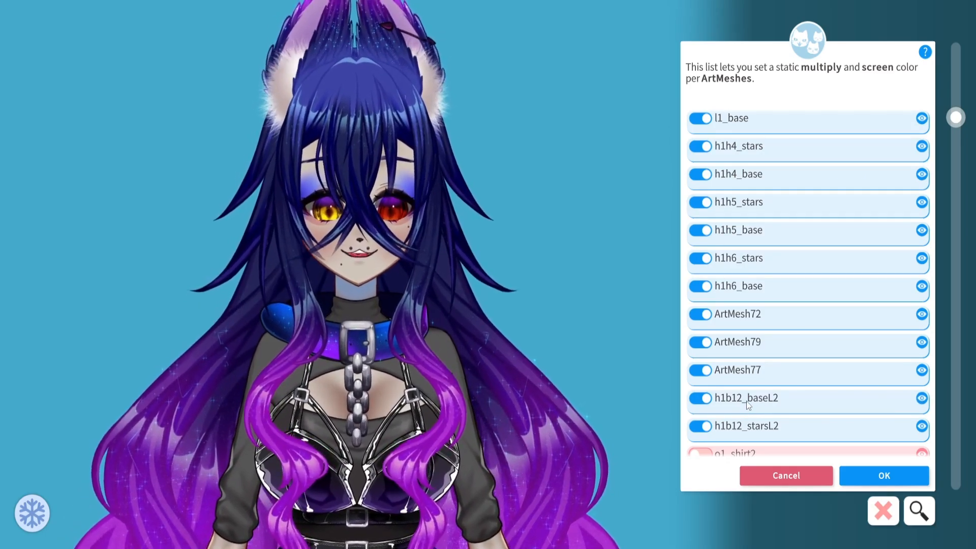
left_click(746, 398)
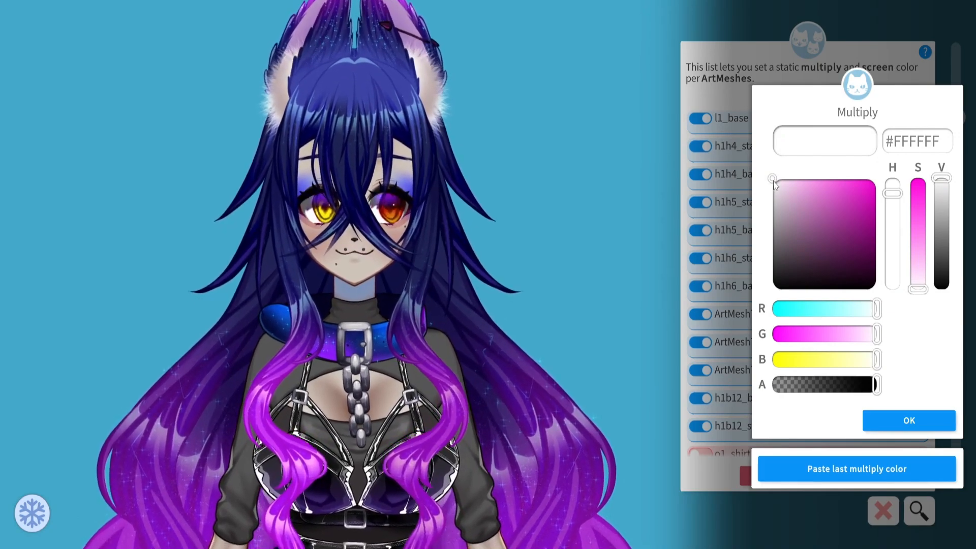
left_click_drag(775, 182, 872, 181)
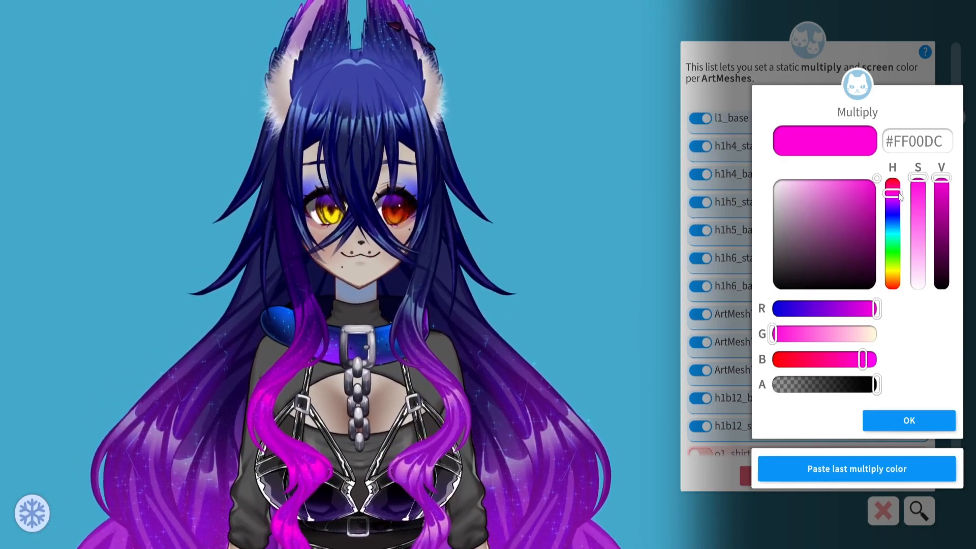
left_click_drag(898, 193, 898, 274)
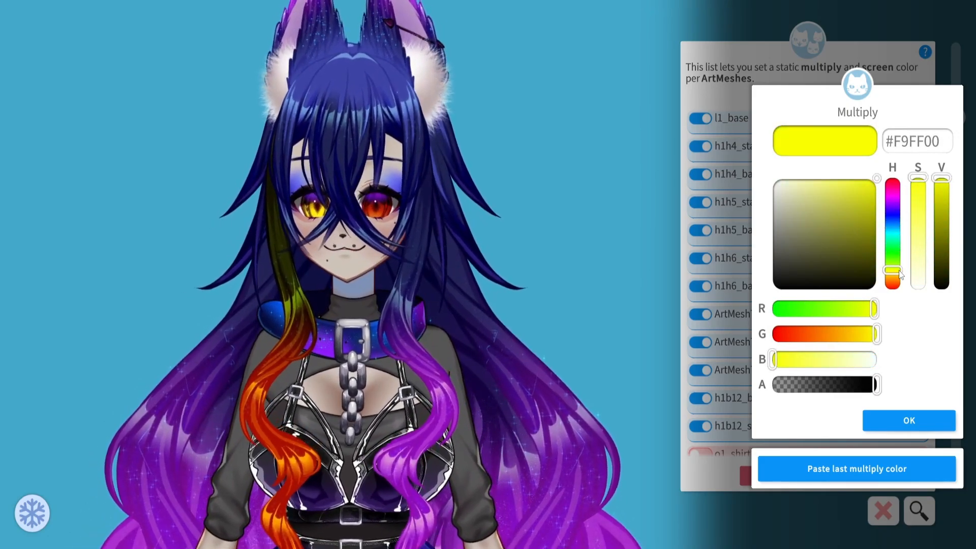
left_click_drag(899, 274, 897, 171)
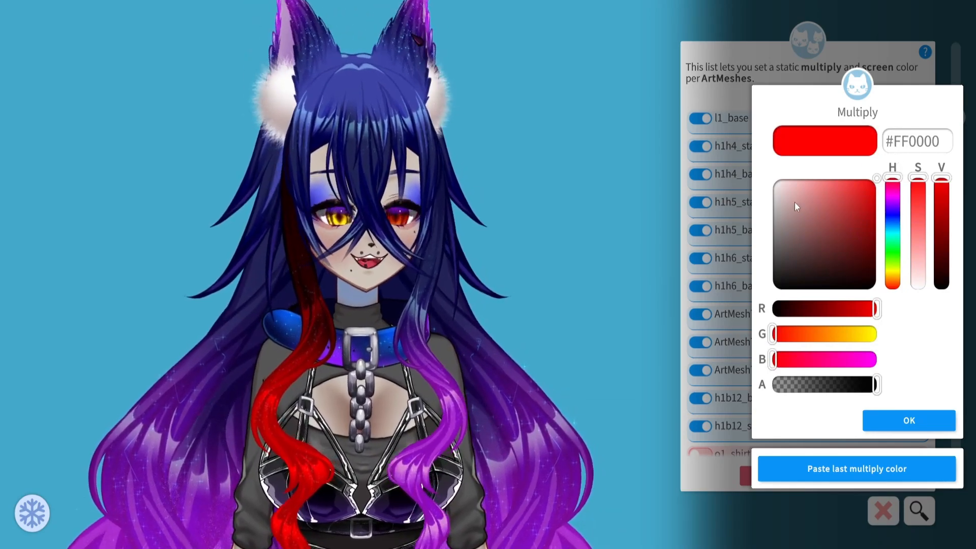
Set the multiply color of h1b12_baseL2 to #FDFDFD and its screen color to #AE2FAF
left_click_drag(796, 205, 781, 186)
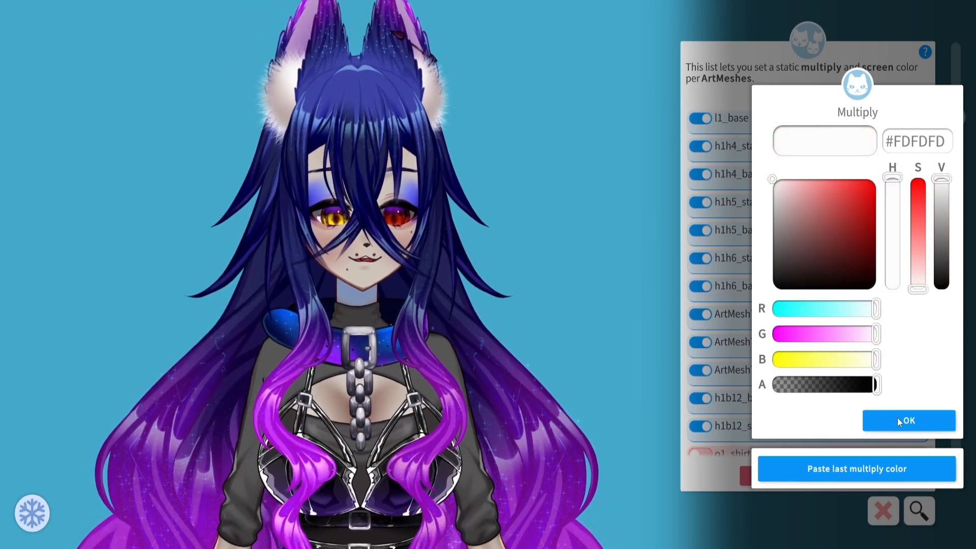
left_click(897, 418)
left_click_drag(782, 184, 849, 214)
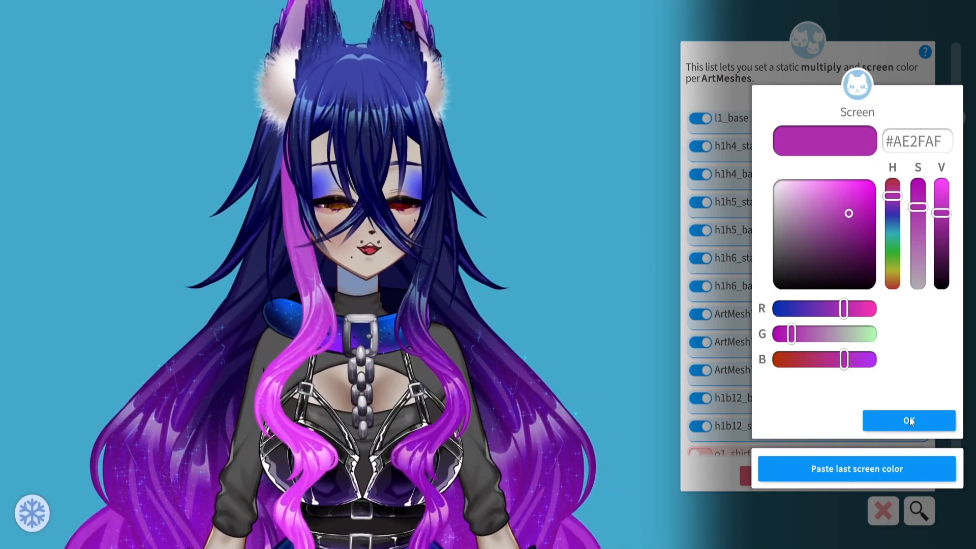
left_click(910, 418)
Pick the opposite front hair lock and paste the last multiply and screen colors onto h1b12_baseL
left_click_drag(421, 324, 410, 192)
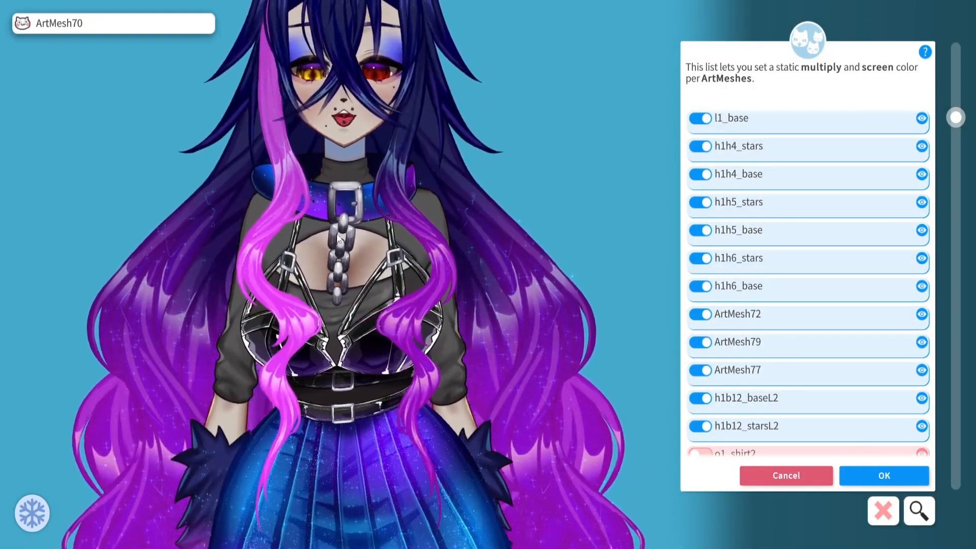
scroll(315, 197, "up", 4)
left_click_drag(310, 196, 352, 490)
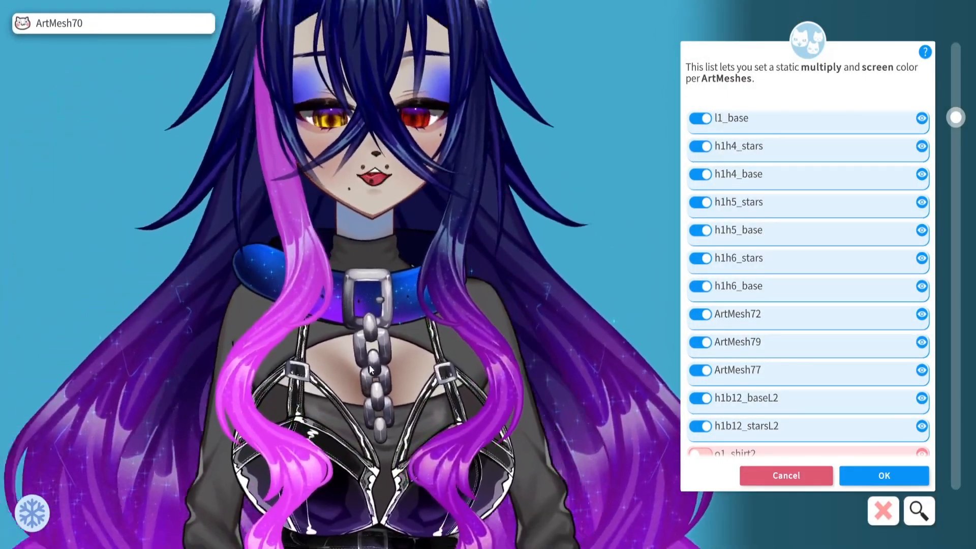
scroll(381, 366, "down", 4)
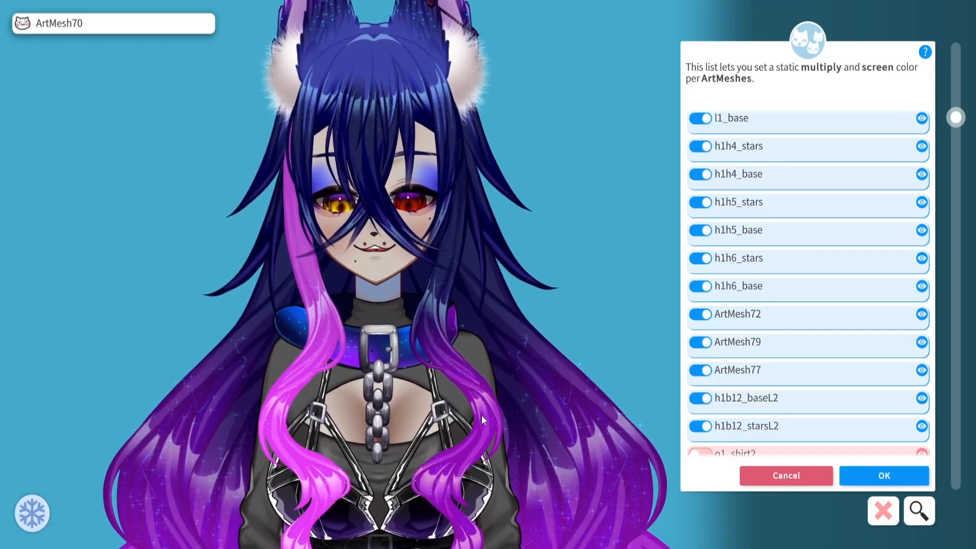
left_click(482, 414)
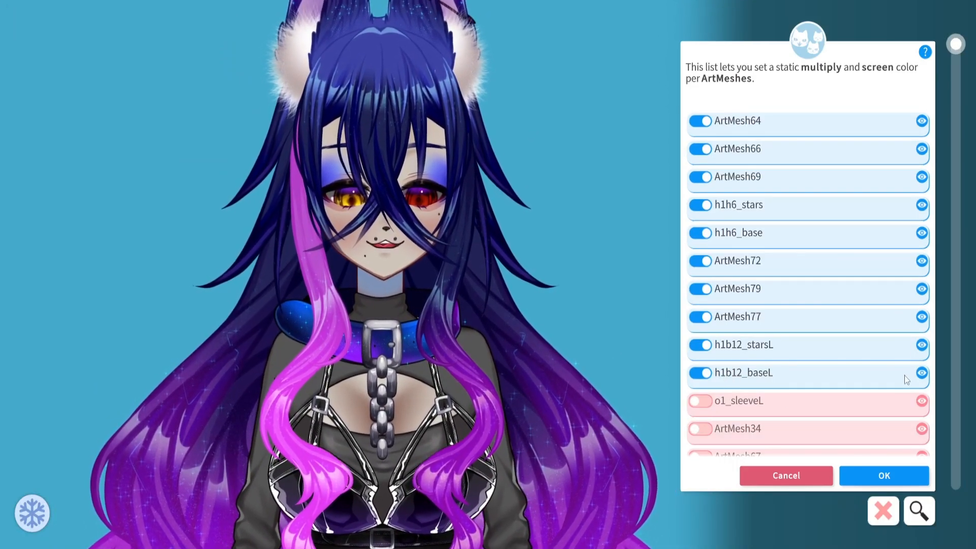
left_click(922, 373)
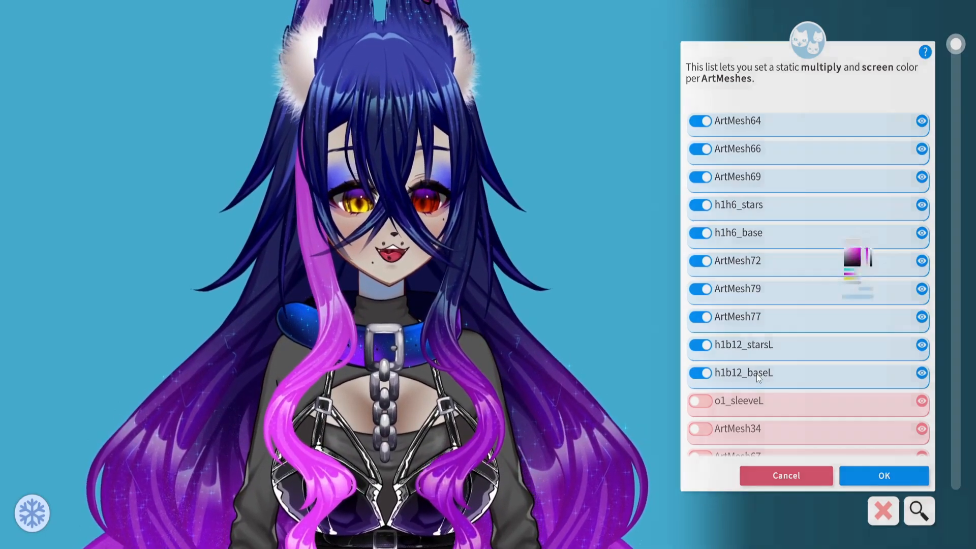
left_click(756, 373)
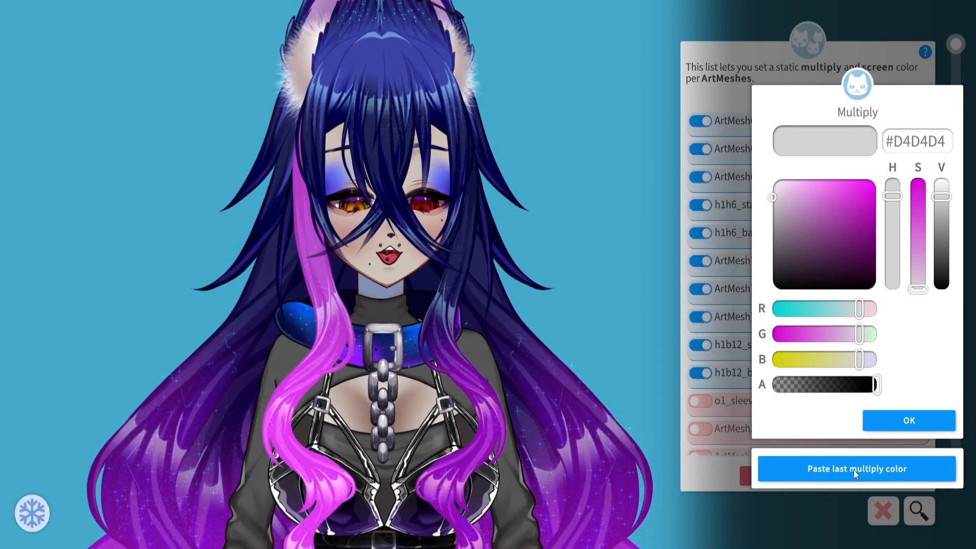
left_click(852, 468)
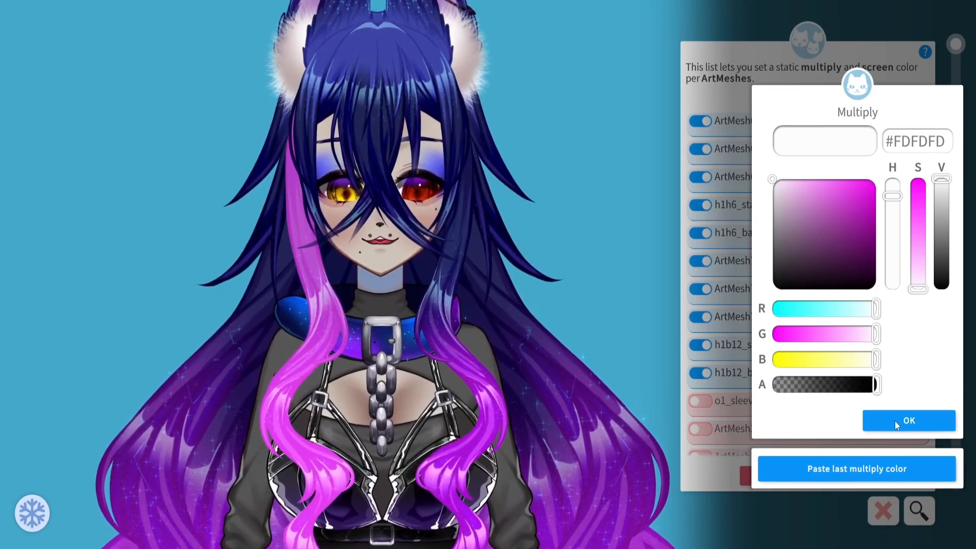
left_click(909, 420)
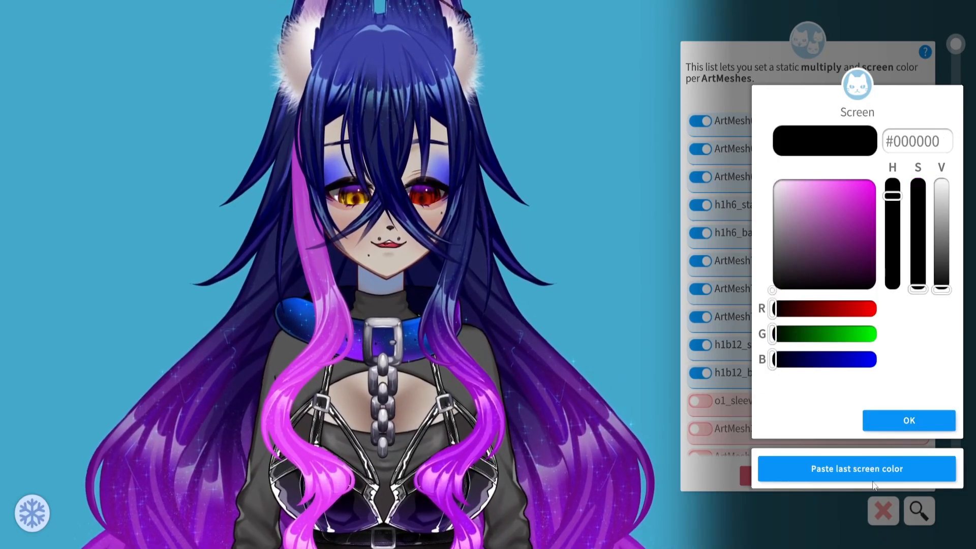
left_click(843, 468)
left_click(915, 419)
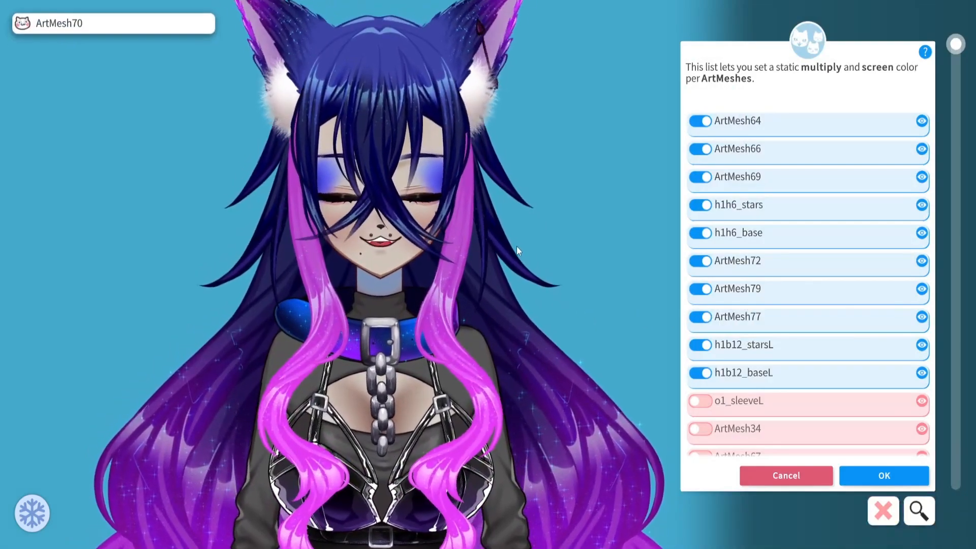
Turn off the custom coloring of both front hair locks, h1b12_baseL and h1b12_baseL2
left_click(700, 373)
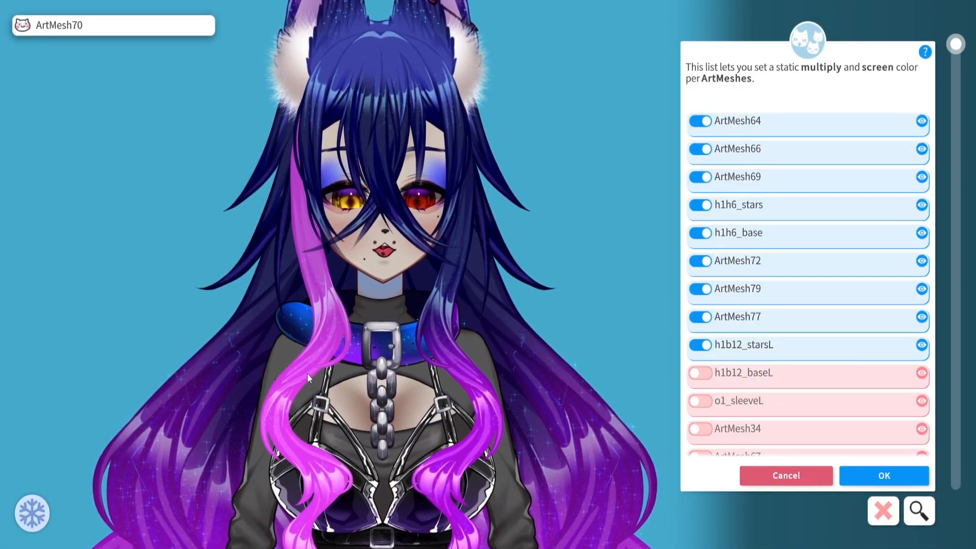
left_click(524, 384)
scroll(708, 410, "down", 1)
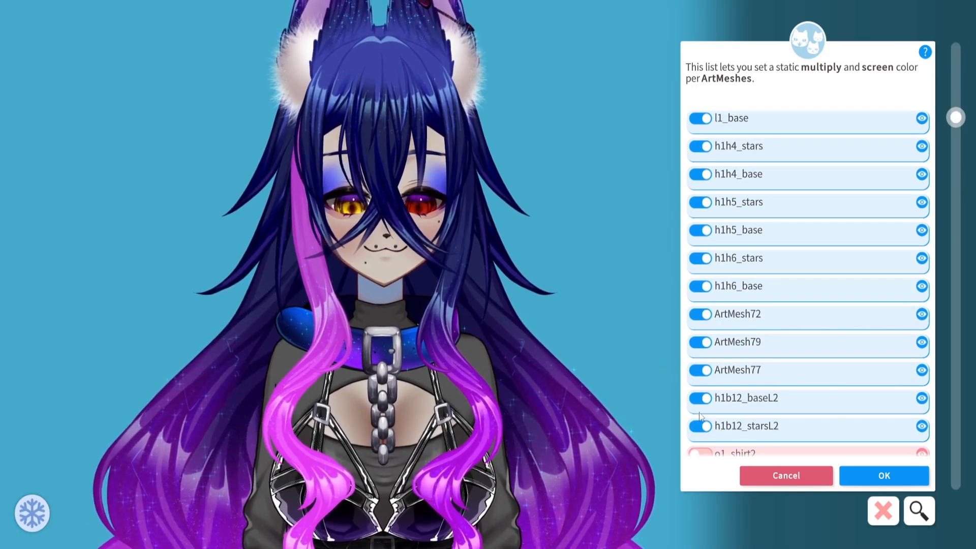
left_click(700, 397)
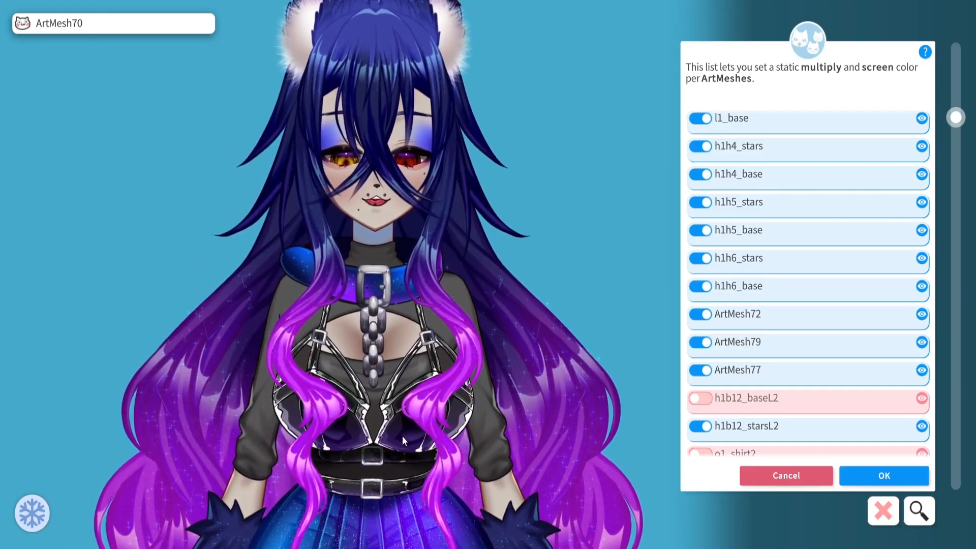
Pick the chest harness on the model, enable o1_boobthing and set its multiply color to #FD00FF, keeping its screen color
left_click(404, 436)
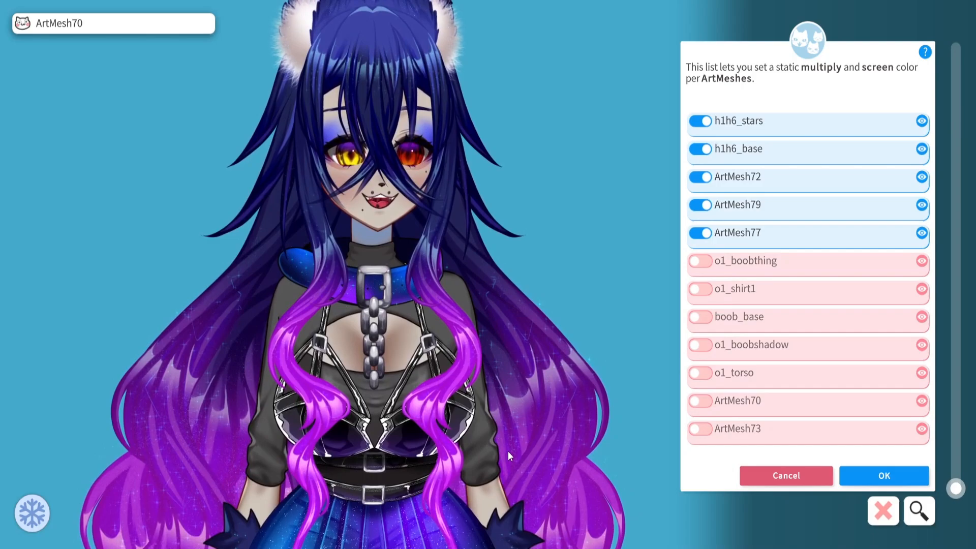
left_click(925, 263)
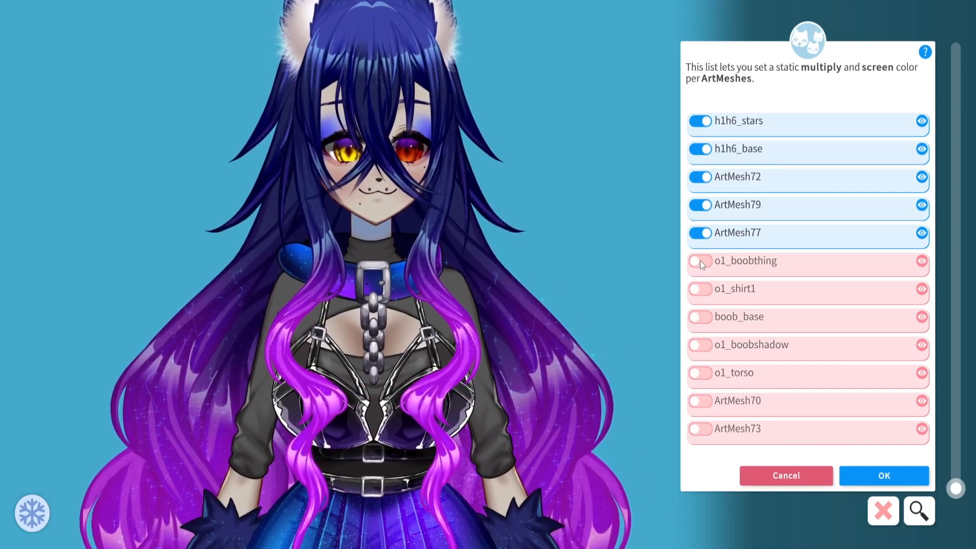
left_click(699, 261)
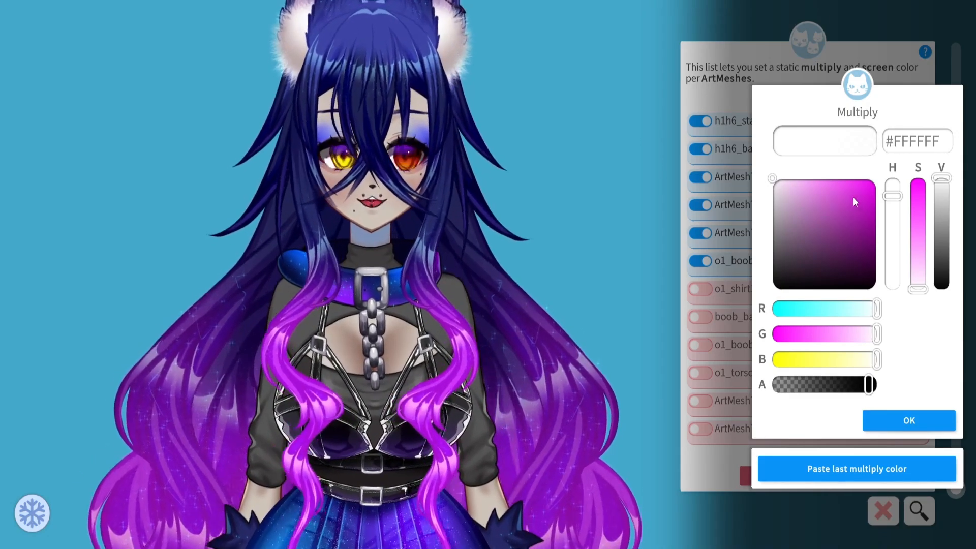
left_click_drag(853, 202, 880, 177)
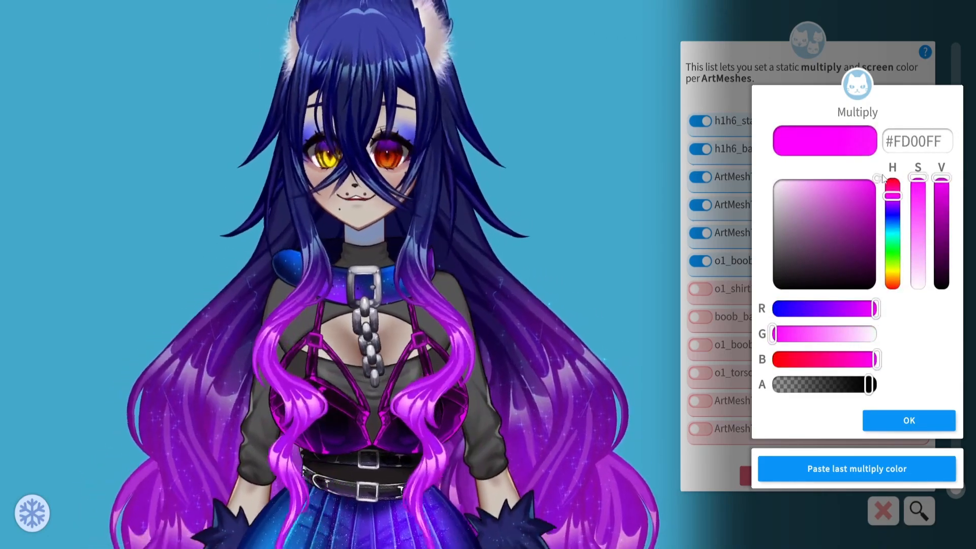
left_click(900, 421)
left_click(900, 421)
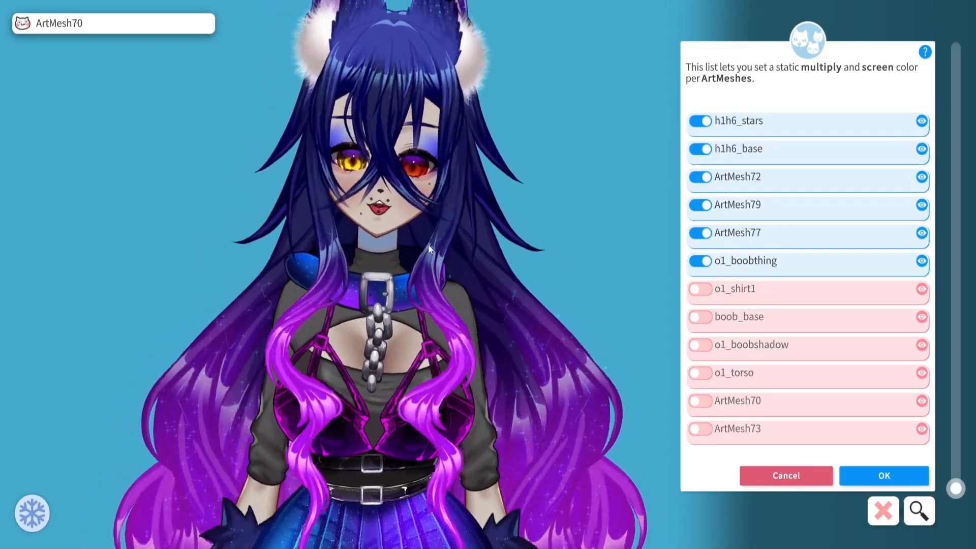
Discard the ArtMesh color changes, then close and reopen the model settings
left_click(483, 289)
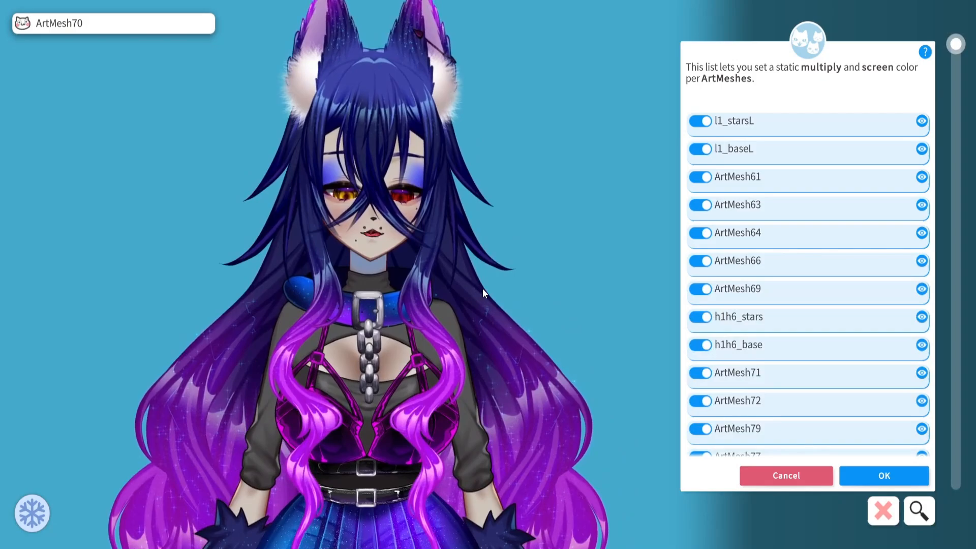
left_click(771, 476)
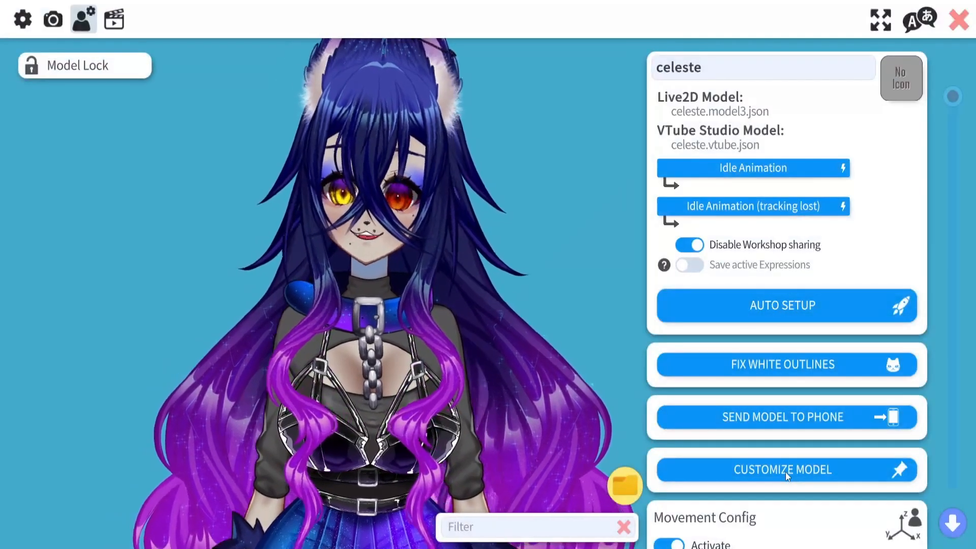
left_click(958, 20)
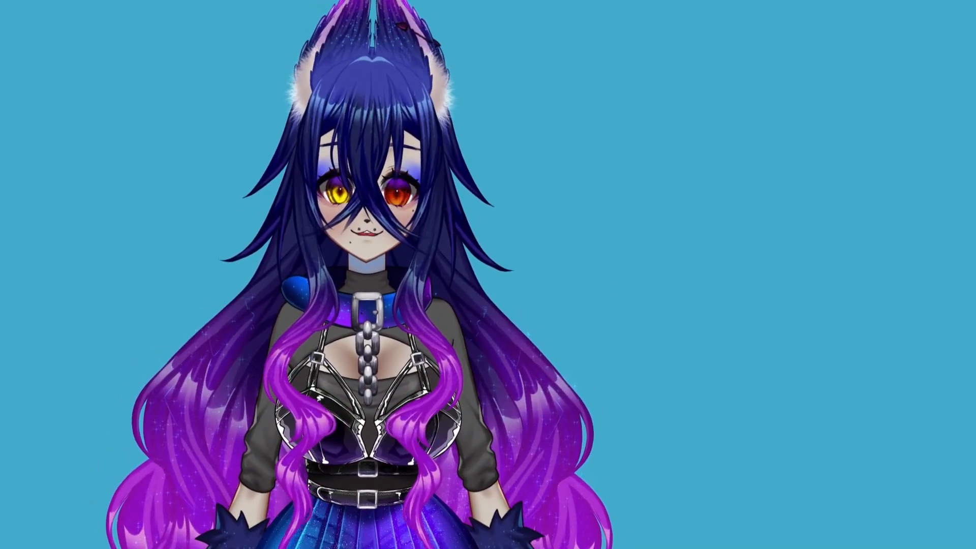
double_click(155, 316)
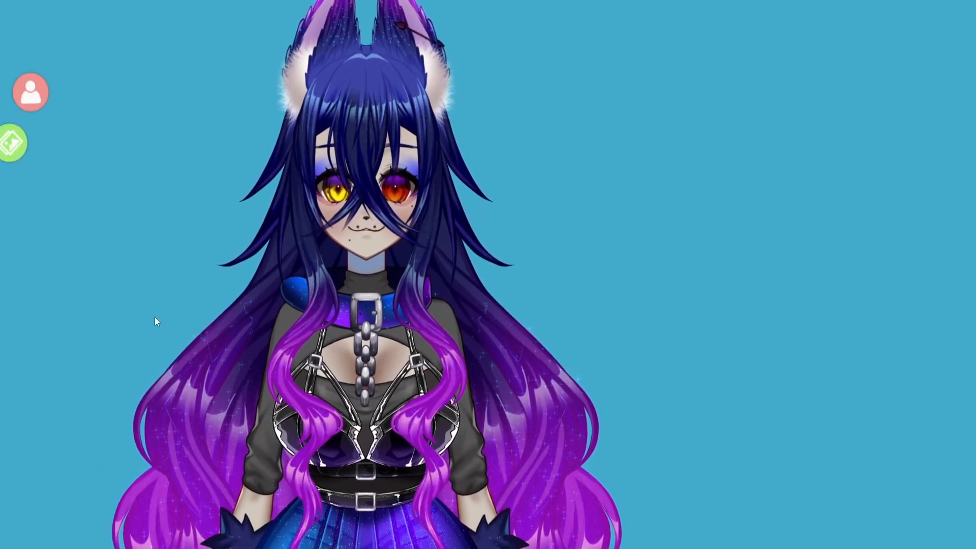
left_click(24, 248)
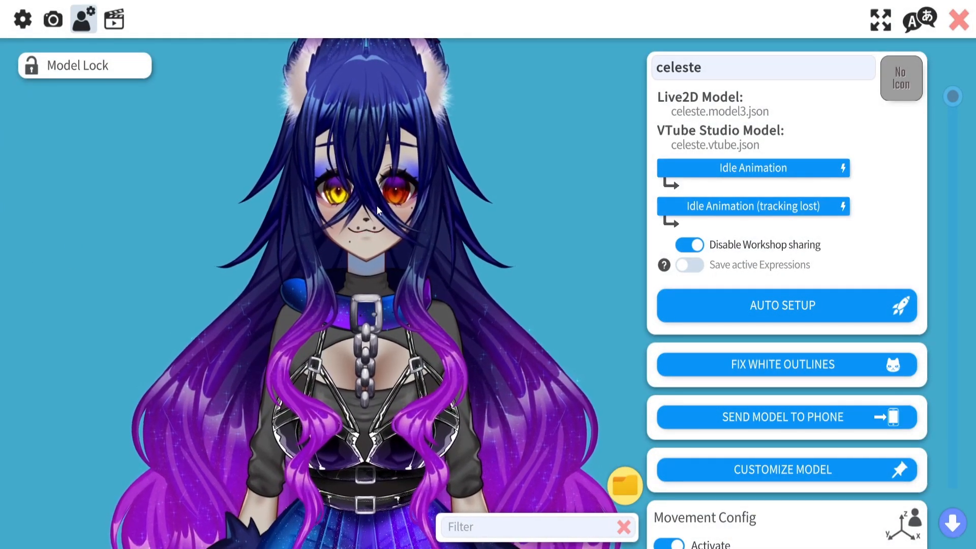
Add a new hotkey with the ArtMesh Color Preset action and record J as its first key
left_click(117, 24)
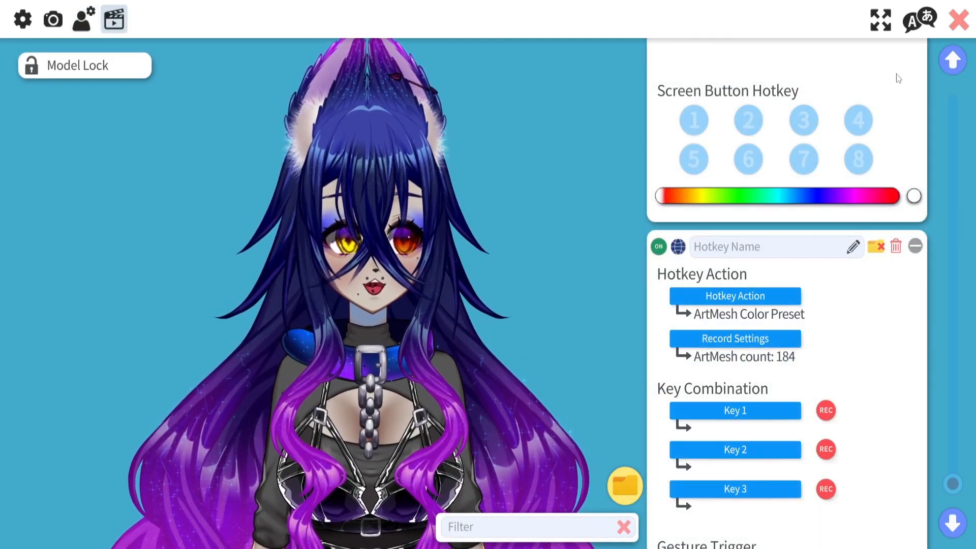
scroll(845, 294, "down", 8)
left_click(785, 504)
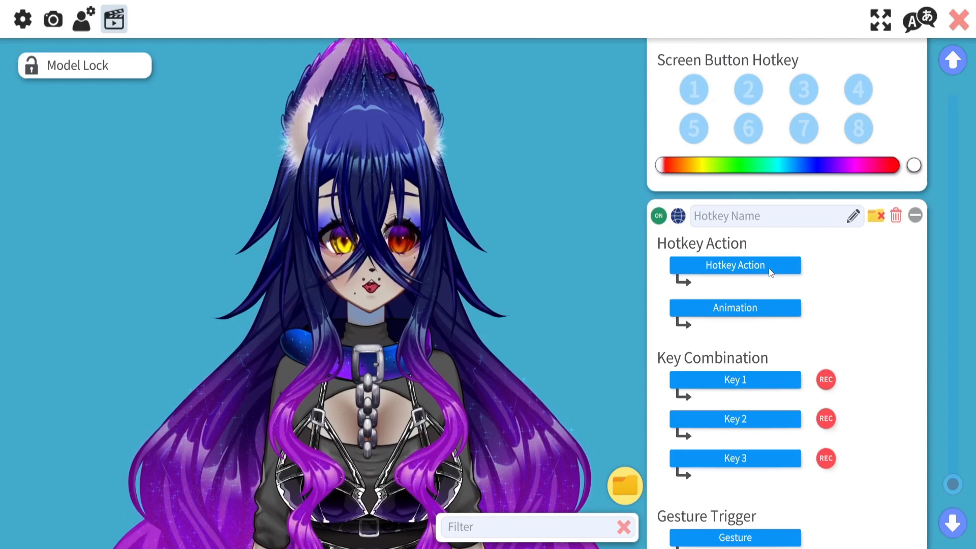
left_click(757, 270)
scroll(403, 271, "down", 10)
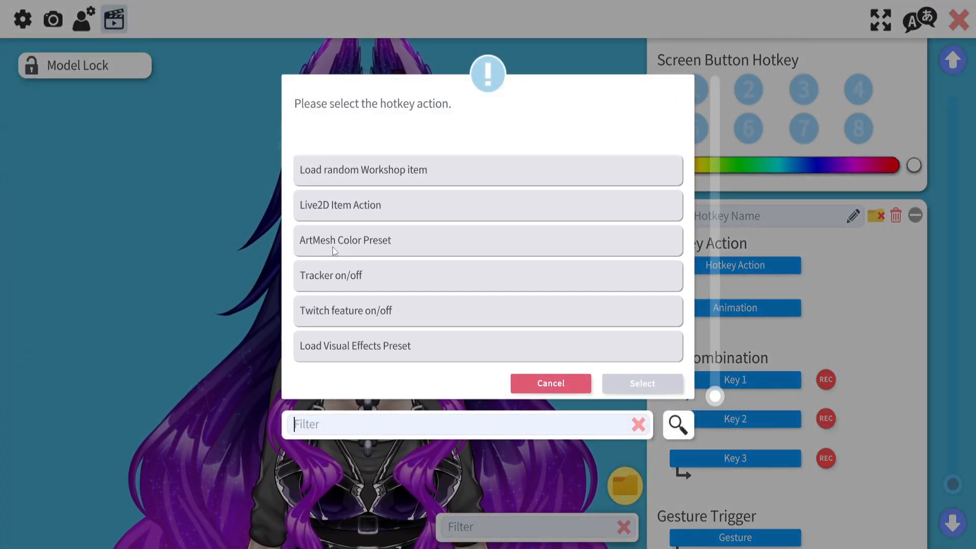
left_click(361, 245)
left_click(632, 382)
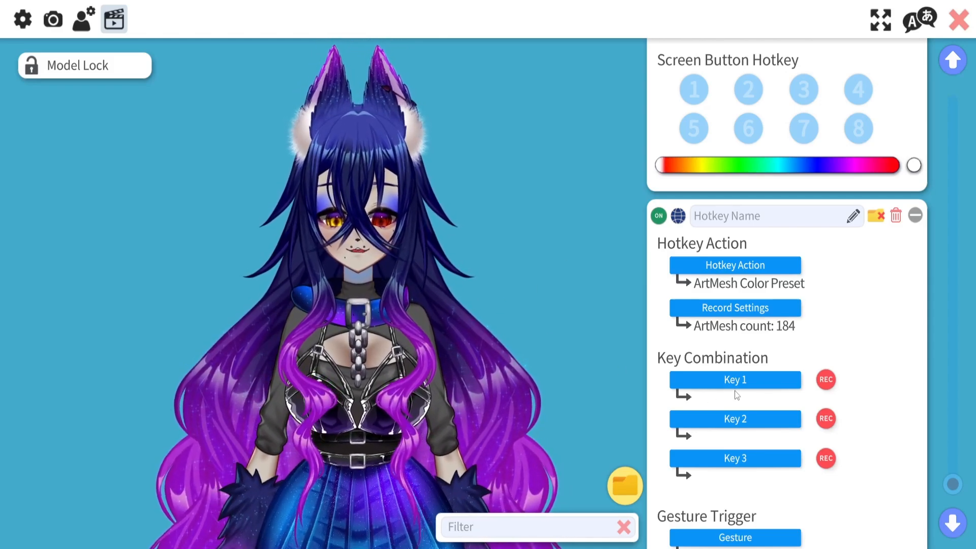
left_click(820, 383)
key("j")
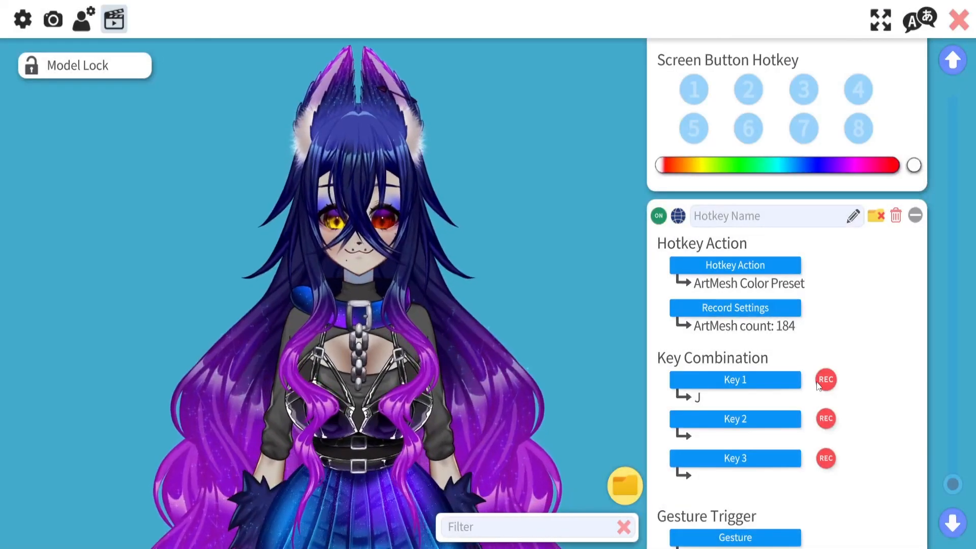